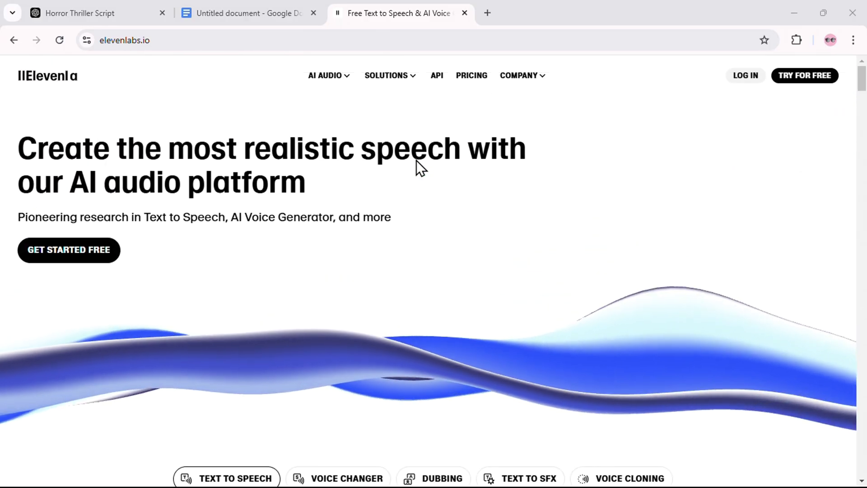
- Create an ElevenLabs account by signing up with a Google account
{"action": "left_click", "coordinate": [97, 249]}
{"action": "left_click", "coordinate": [187, 176]}
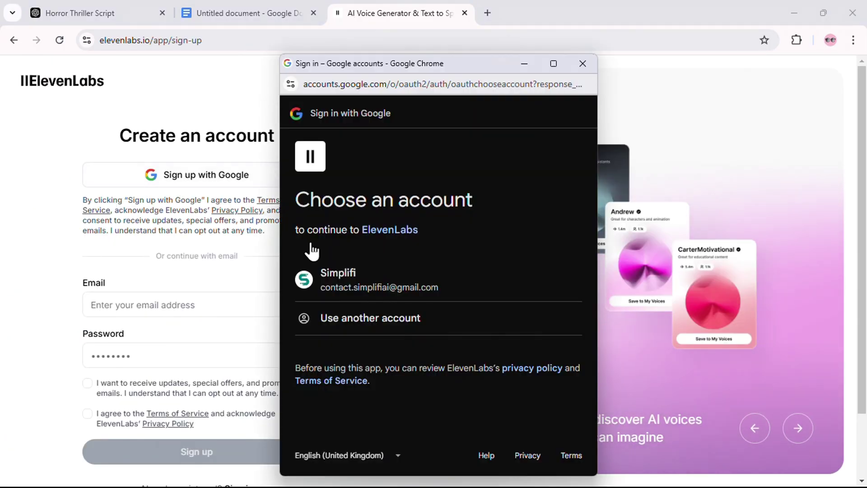
{"action": "left_click", "coordinate": [376, 284]}
{"action": "left_click", "coordinate": [508, 372]}
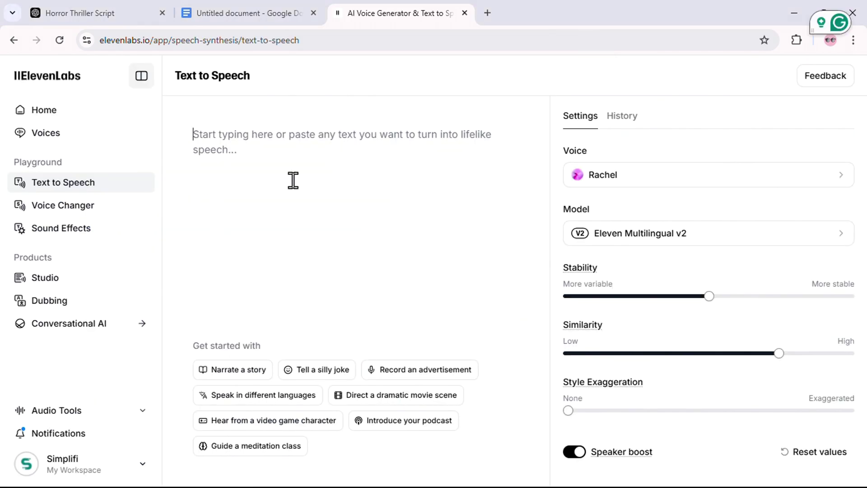
- Copy the story's first four paragraphs from Google Docs into the Text to Speech box
{"action": "left_click", "coordinate": [253, 13]}
{"action": "left_click_drag", "start_coordinate": [251, 216], "coordinate": [422, 402]}
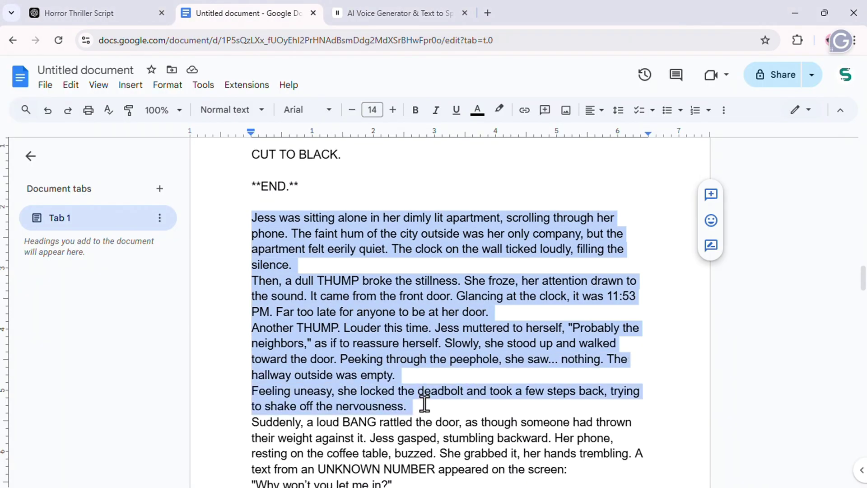
{"action": "right_click", "coordinate": [422, 403]}
{"action": "left_click", "coordinate": [473, 107]}
{"action": "left_click", "coordinate": [343, 18]}
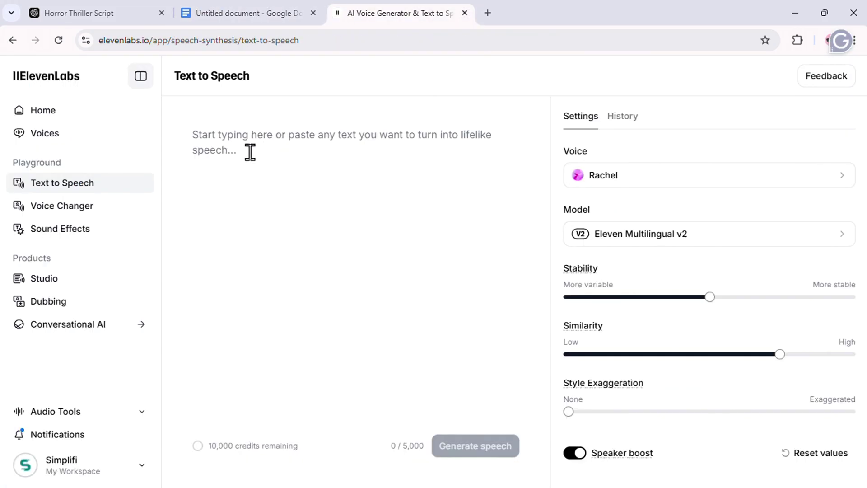
{"action": "right_click", "coordinate": [248, 150]}
{"action": "left_click", "coordinate": [288, 298]}
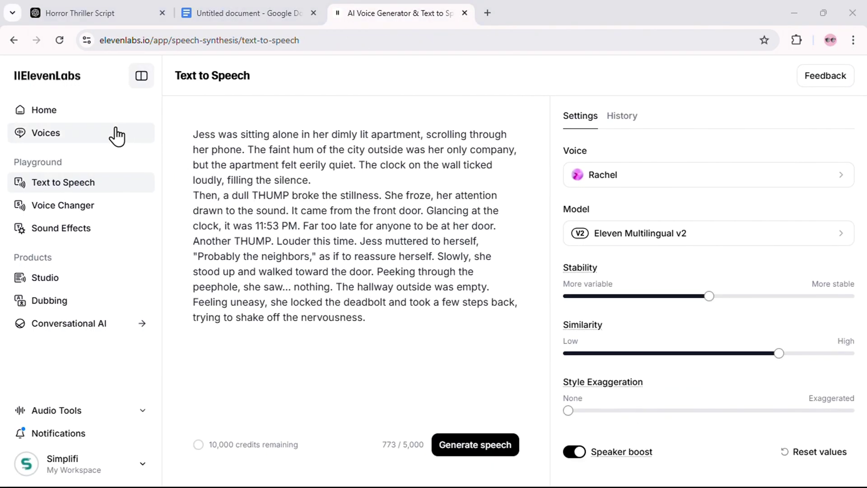
{"action": "left_click", "coordinate": [87, 136]}
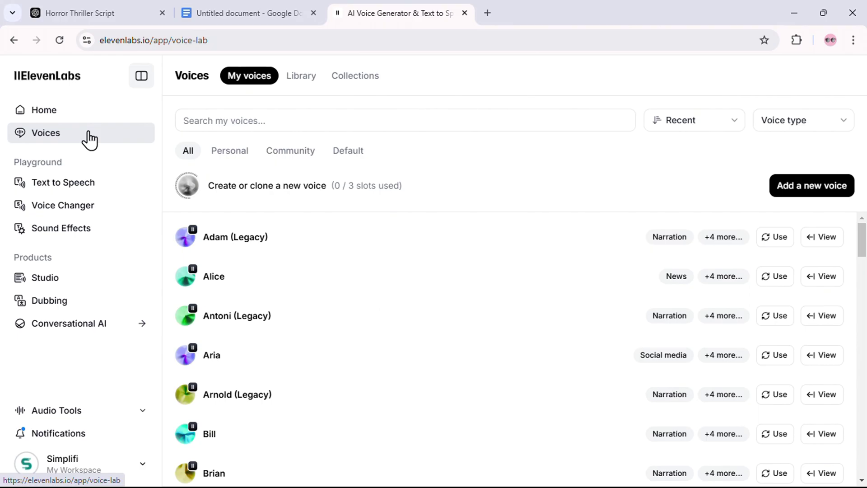
- Preview the Michael and Carter the Mountain King voices in the Epic Voices collection
{"action": "left_click", "coordinate": [352, 79]}
{"action": "scroll", "coordinate": [649, 319], "scroll_direction": "down", "scroll_amount": 1}
{"action": "scroll", "coordinate": [577, 294], "scroll_direction": "right", "scroll_amount": 2}
{"action": "left_click", "coordinate": [577, 294]}
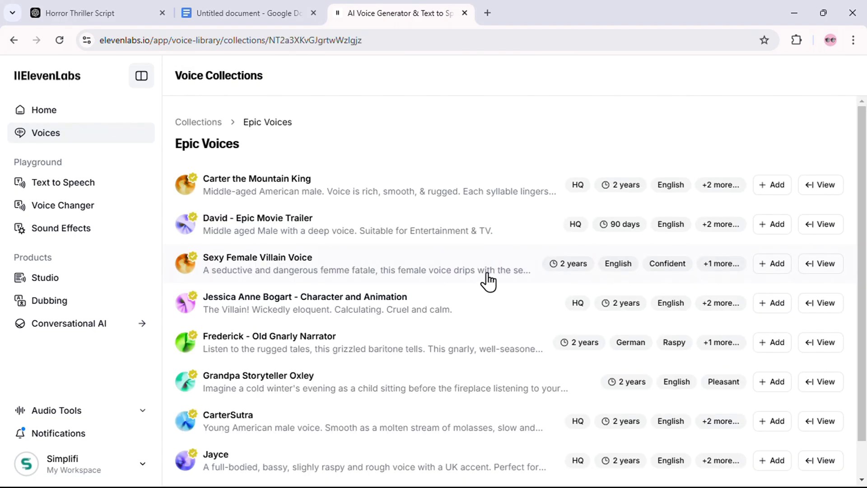
{"action": "scroll", "coordinate": [240, 412], "scroll_direction": "down", "scroll_amount": 1}
{"action": "left_click", "coordinate": [183, 456]}
{"action": "scroll", "coordinate": [334, 355], "scroll_direction": "down", "scroll_amount": 2}
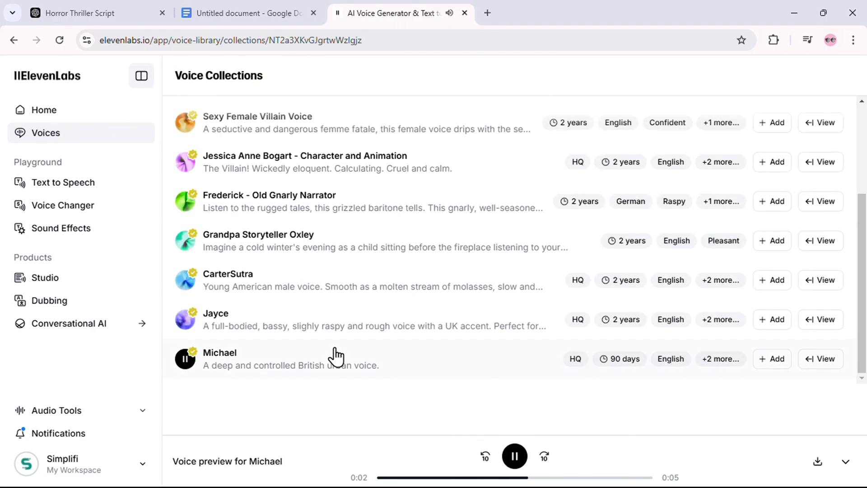
{"action": "scroll", "coordinate": [334, 355], "scroll_direction": "up", "scroll_amount": 3}
{"action": "left_click", "coordinate": [185, 185]}
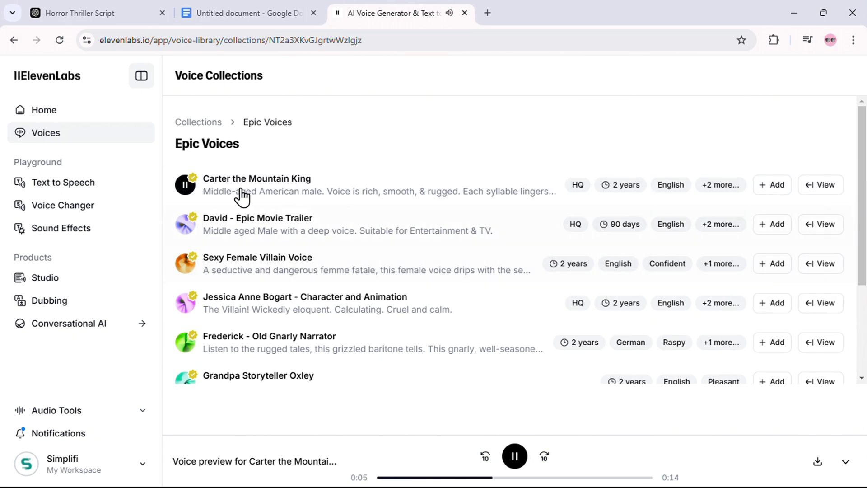
{"action": "left_click", "coordinate": [198, 122]}
- Search the voice library for 'deep', preview Julian and use it for text to speech
{"action": "left_click", "coordinate": [242, 81]}
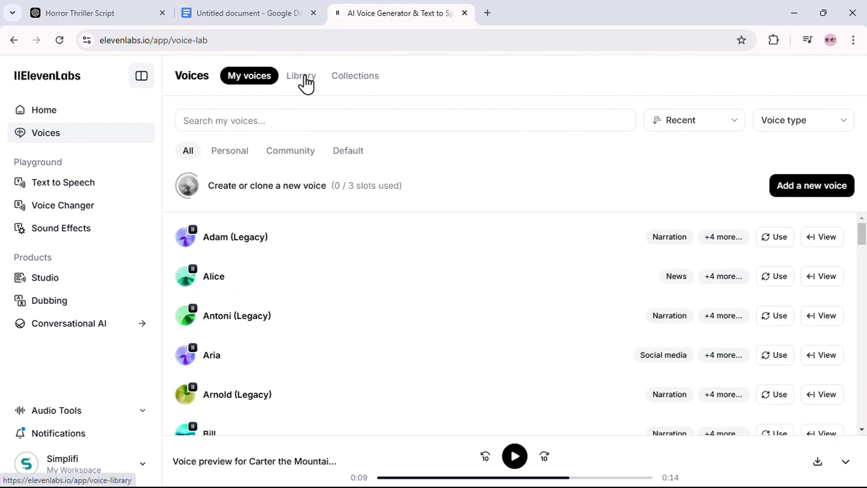
{"action": "left_click", "coordinate": [301, 76]}
{"action": "left_click", "coordinate": [276, 119]}
{"action": "type", "text": "deep"}
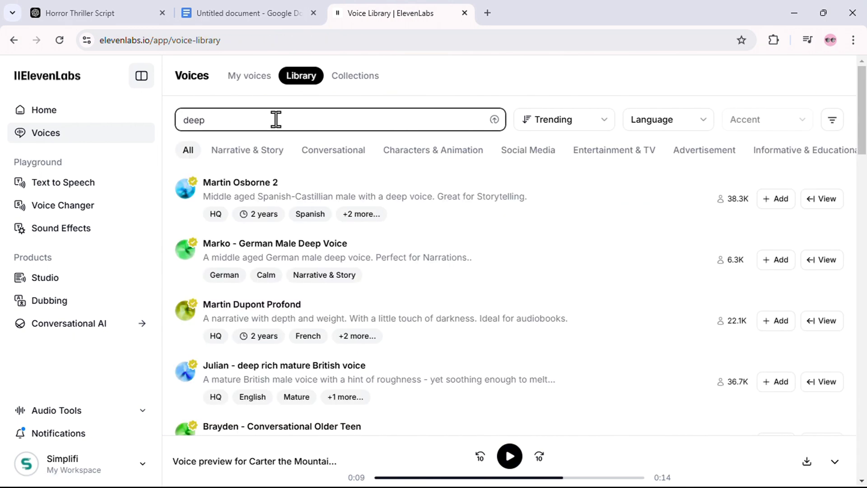
{"action": "left_click", "coordinate": [185, 371]}
{"action": "scroll", "coordinate": [485, 288], "scroll_direction": "down", "scroll_amount": 2}
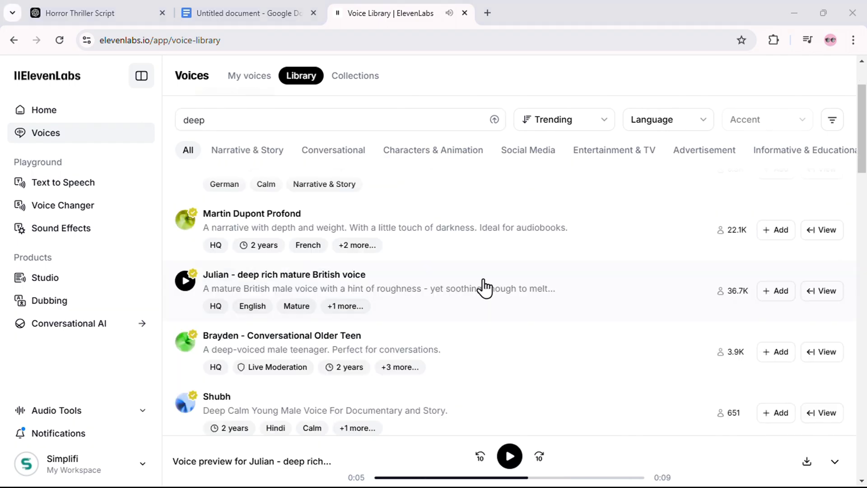
{"action": "left_click", "coordinate": [781, 292]}
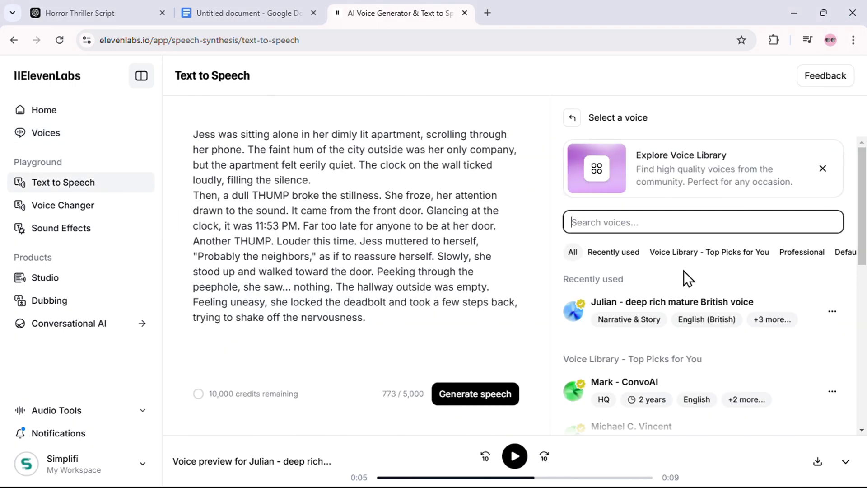
- Generate the 55-second Julian narration and download the audio file
{"action": "left_click", "coordinate": [471, 402]}
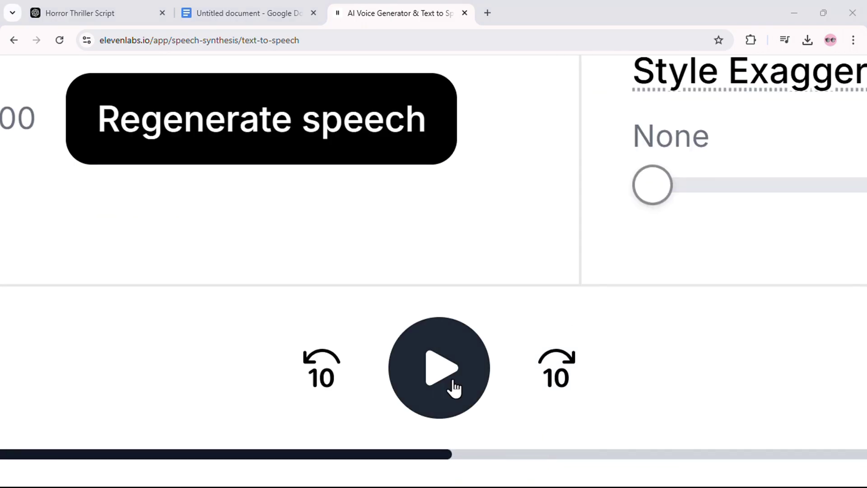
{"action": "left_click", "coordinate": [452, 383]}
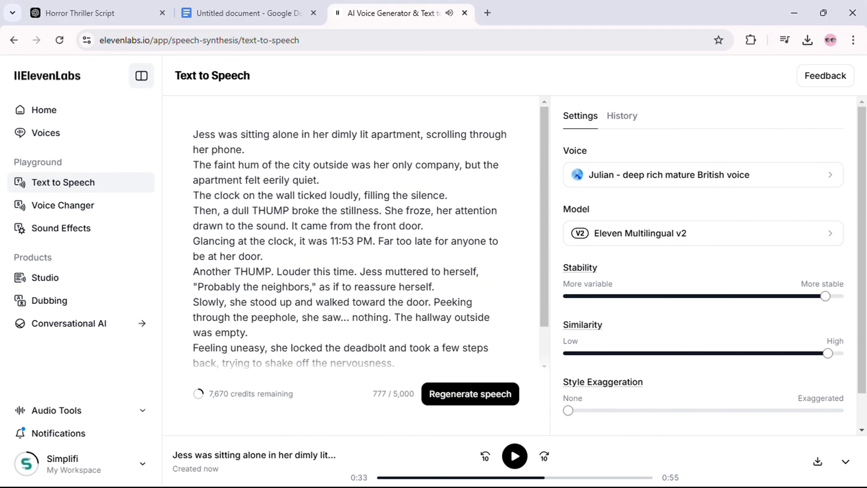
{"action": "left_click", "coordinate": [818, 462]}
{"action": "left_click", "coordinate": [822, 184]}
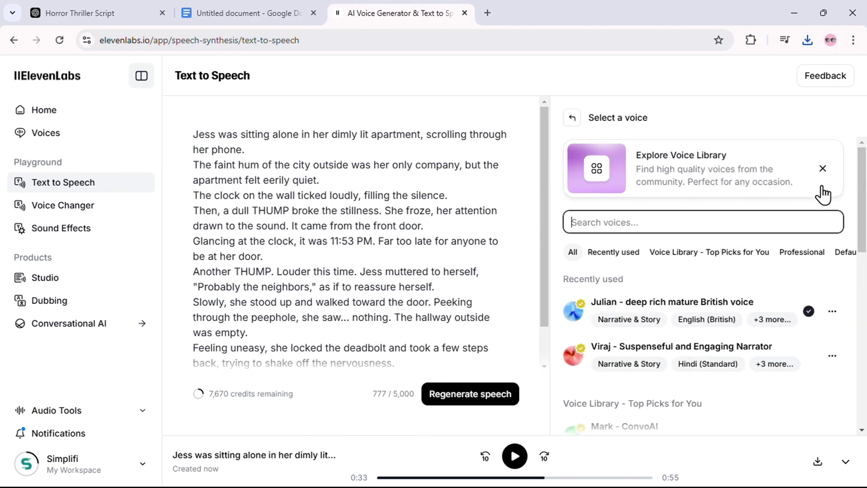
{"action": "left_click", "coordinate": [572, 118]}
- Paste the remaining story, from the loud BANG to the window knock, into Text to Speech
{"action": "key", "text": "ctrl+shift+Tab"}
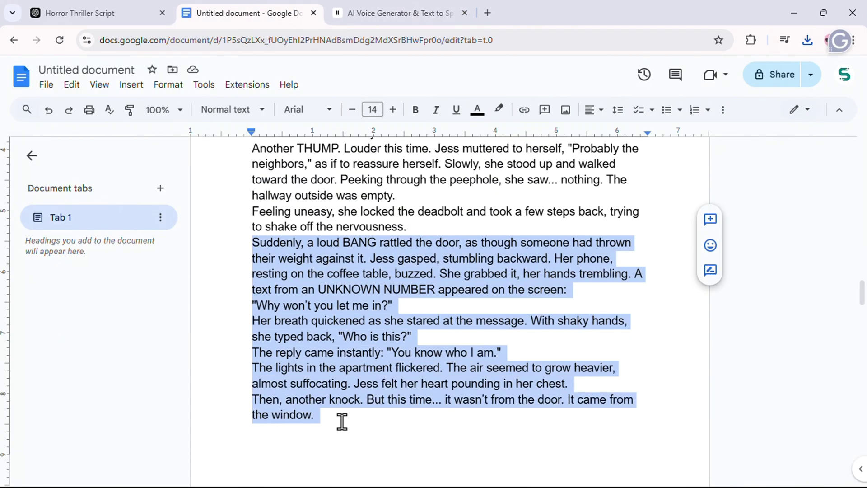
{"action": "left_click", "coordinate": [397, 12]}
{"action": "right_click", "coordinate": [254, 156]}
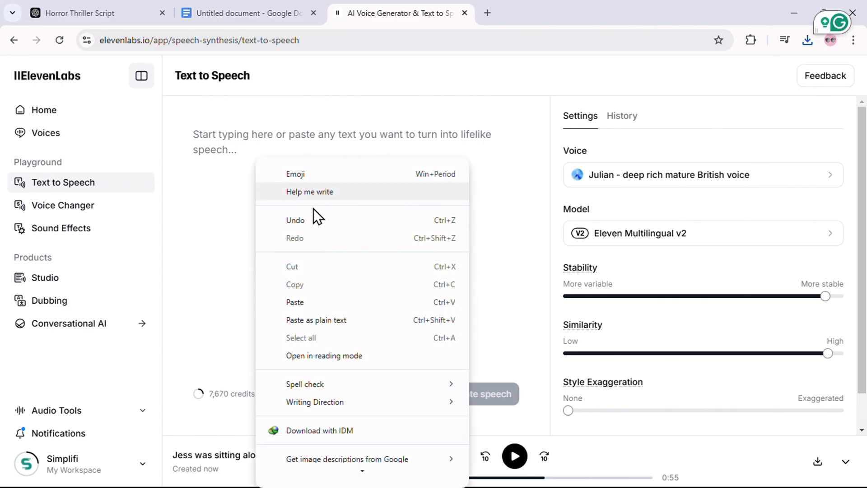
{"action": "left_click", "coordinate": [295, 302]}
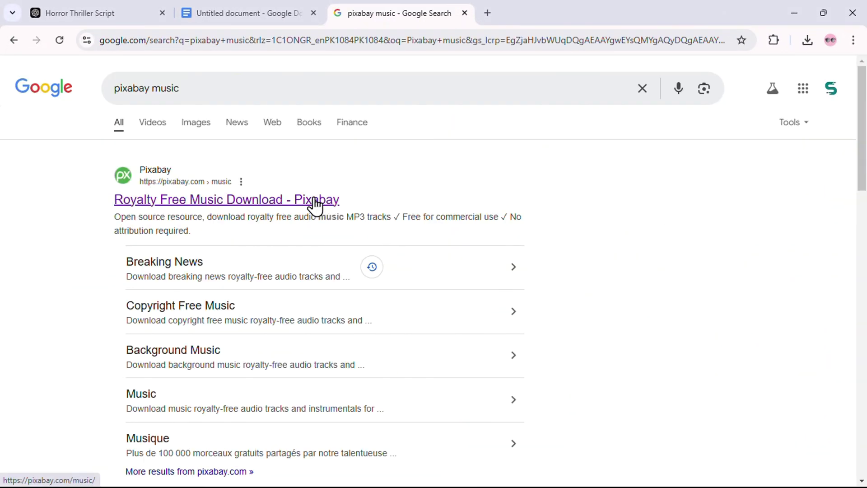
- Search Pixabay music for dark suspenseful tracks and preview Dark Cinematic Suspenseful Ambient and Dark Drone Intrigue
{"action": "left_click", "coordinate": [315, 199]}
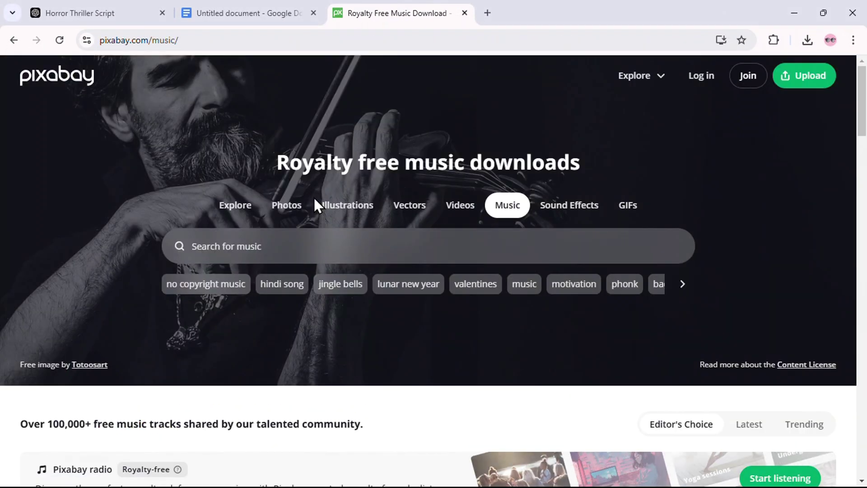
{"action": "scroll", "coordinate": [315, 203], "scroll_direction": "down", "scroll_amount": 2}
{"action": "scroll", "coordinate": [314, 201], "scroll_direction": "down", "scroll_amount": 12}
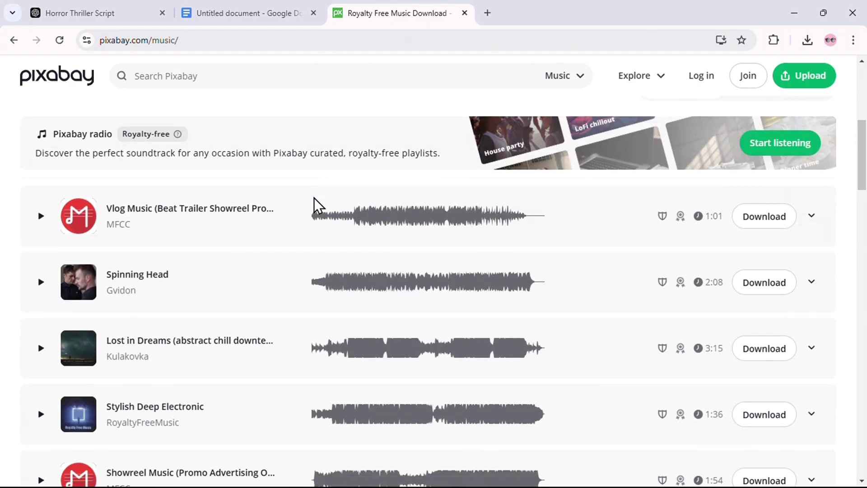
{"action": "scroll", "coordinate": [314, 204], "scroll_direction": "down", "scroll_amount": 15}
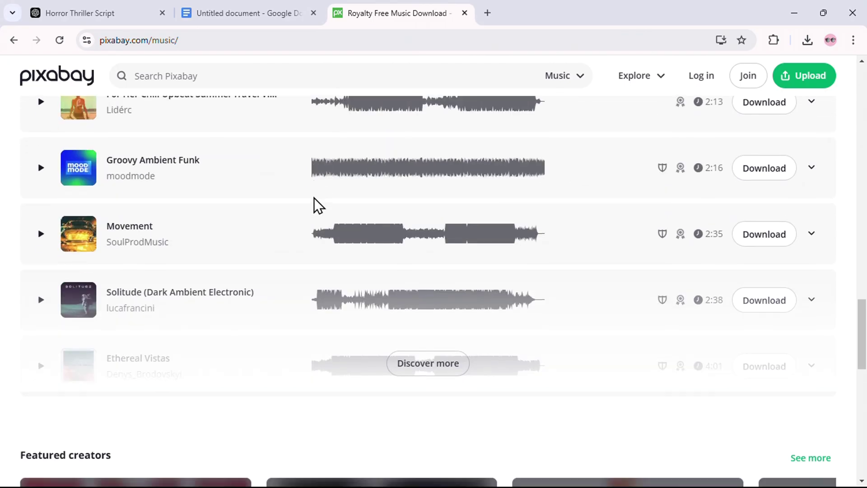
{"action": "scroll", "coordinate": [313, 203], "scroll_direction": "up", "scroll_amount": 20}
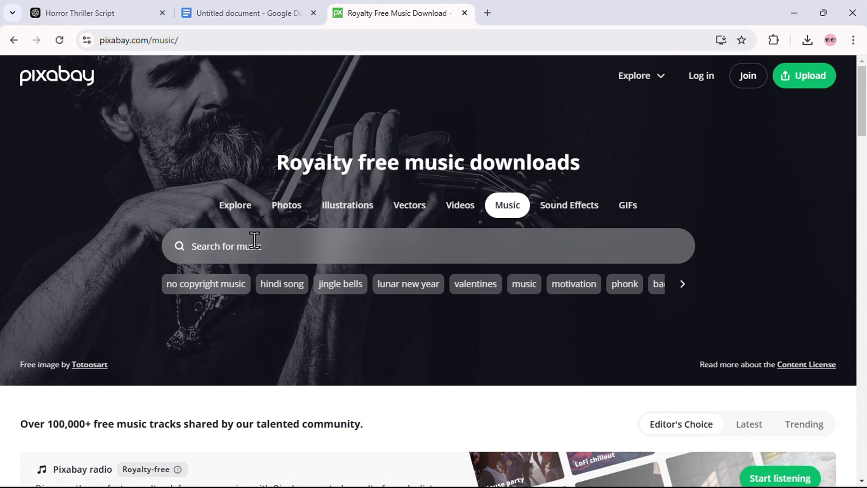
{"action": "left_click", "coordinate": [254, 240]}
{"action": "type", "text": "da"}
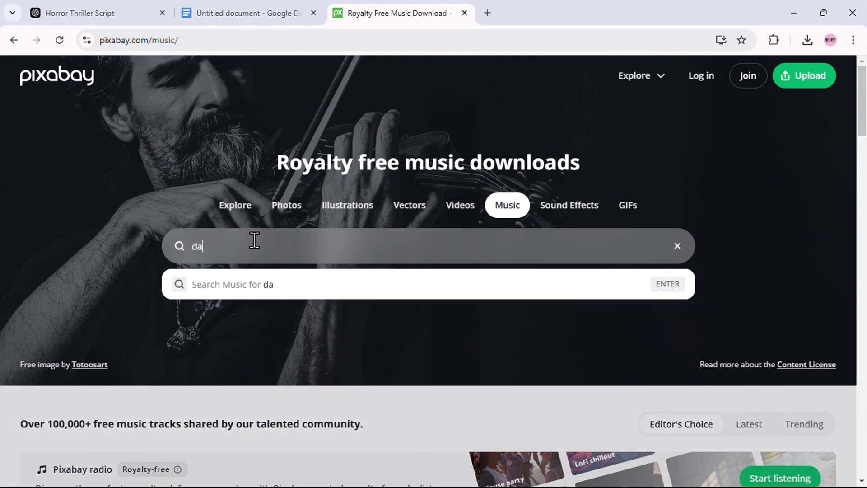
{"action": "type", "text": "rk su"}
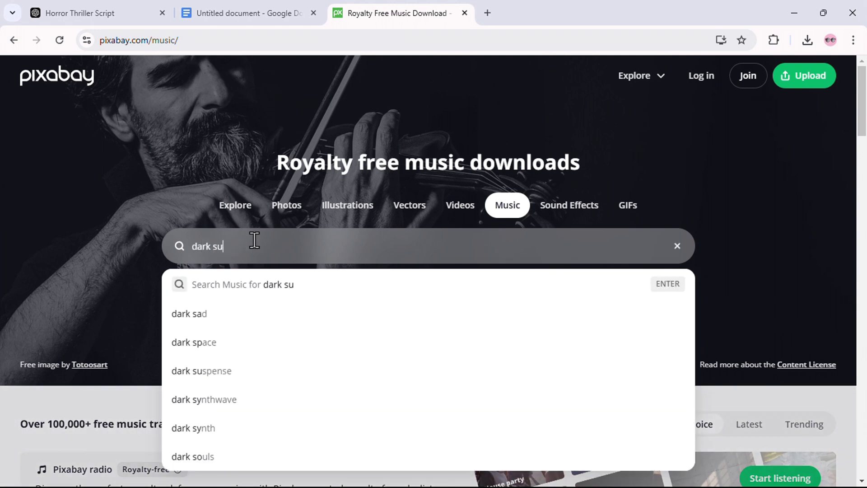
{"action": "key", "text": "Down"}
{"action": "key", "text": "Down"}
{"action": "key", "text": "Down"}
{"action": "key", "text": "Down"}
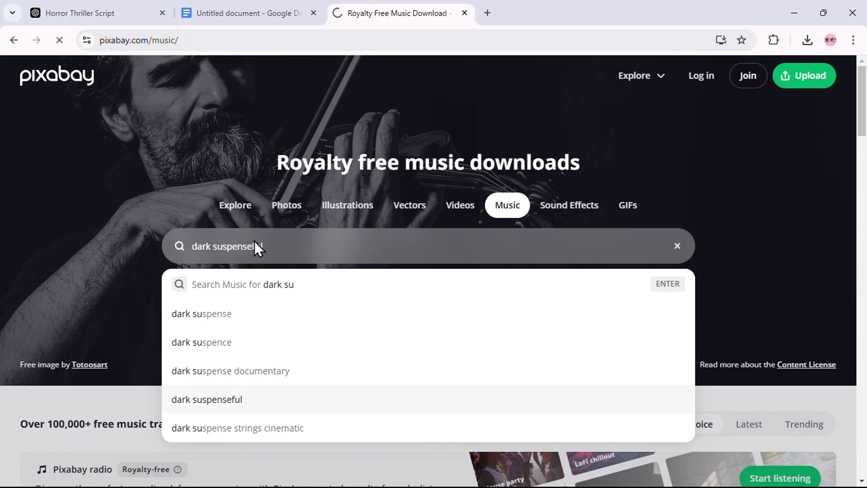
{"action": "scroll", "coordinate": [332, 294], "scroll_direction": "down", "scroll_amount": 1}
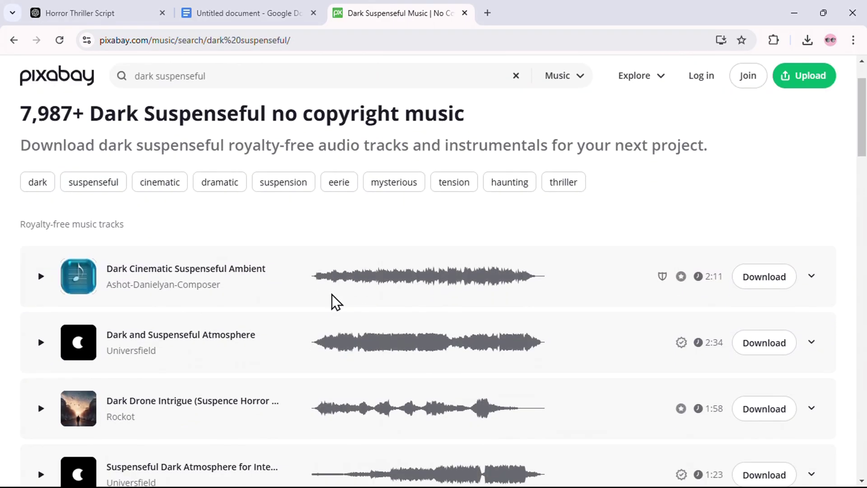
{"action": "scroll", "coordinate": [332, 294], "scroll_direction": "down", "scroll_amount": 1}
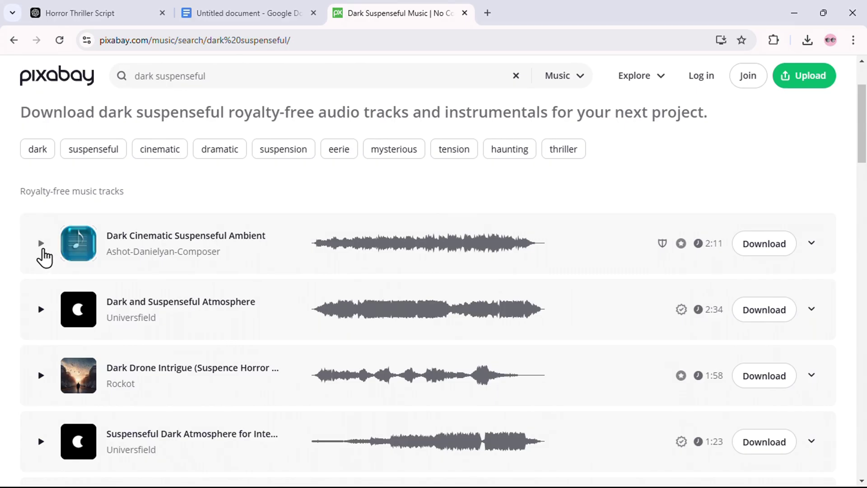
{"action": "left_click", "coordinate": [40, 244]}
{"action": "left_click", "coordinate": [40, 376]}
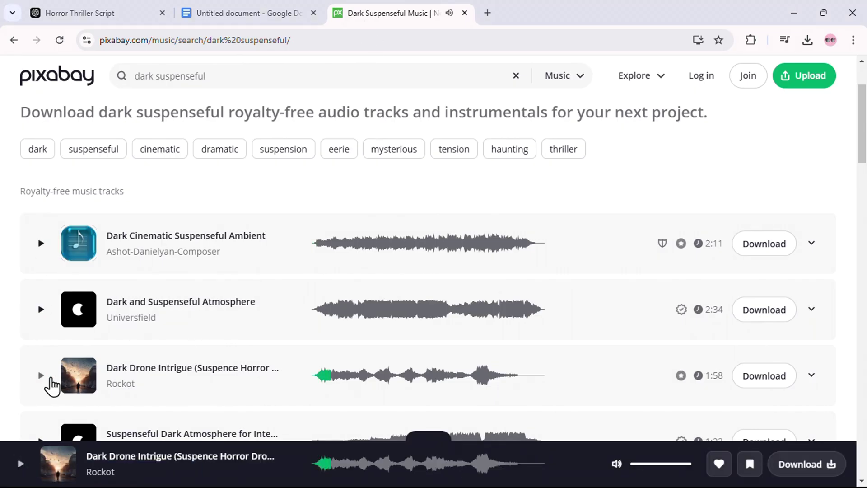
- Search for 'horror' music and preview Horror Background Tension, Atmosphere #11 and Tense Horror Background
{"action": "triple_click", "coordinate": [113, 82]}
{"action": "type", "text": "horror"}
{"action": "key", "text": "Return"}
{"action": "left_click", "coordinate": [40, 346]}
{"action": "scroll", "coordinate": [41, 353], "scroll_direction": "down", "scroll_amount": 1}
{"action": "left_click", "coordinate": [41, 361]}
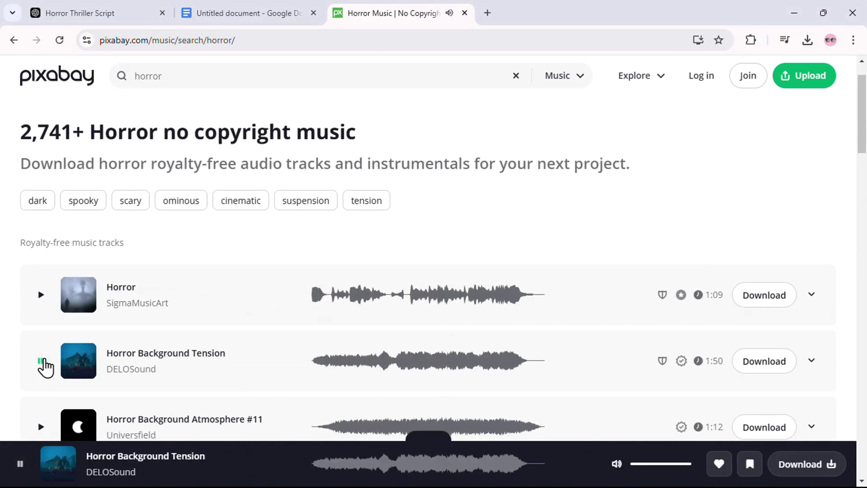
{"action": "scroll", "coordinate": [43, 362], "scroll_direction": "down", "scroll_amount": 2}
{"action": "left_click", "coordinate": [39, 355]}
{"action": "scroll", "coordinate": [39, 359], "scroll_direction": "down", "scroll_amount": 1}
{"action": "left_click", "coordinate": [39, 361]}
{"action": "scroll", "coordinate": [40, 363], "scroll_direction": "down", "scroll_amount": 1}
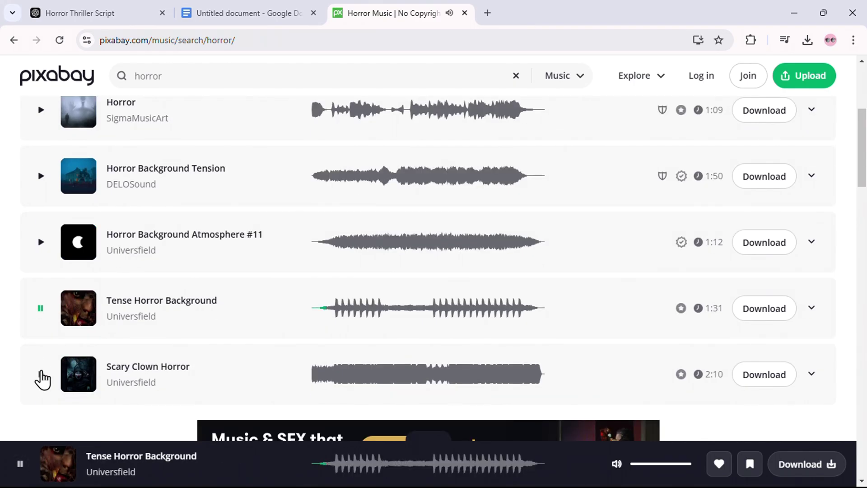
- Download Horror Background Atmosphere #11, then preview Dark and Creepy Piano Horror Music Loop
{"action": "left_click", "coordinate": [40, 242]}
{"action": "left_click", "coordinate": [765, 243]}
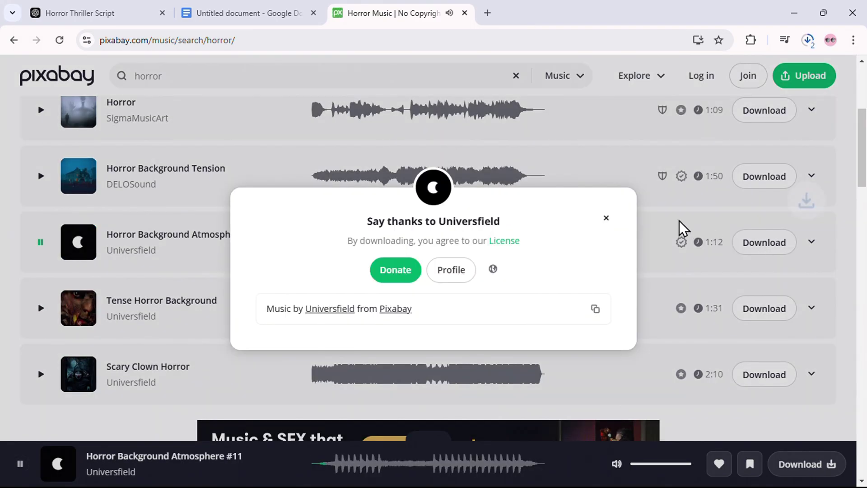
{"action": "left_click", "coordinate": [606, 221]}
{"action": "scroll", "coordinate": [44, 211], "scroll_direction": "down", "scroll_amount": 7}
{"action": "left_click", "coordinate": [41, 209]}
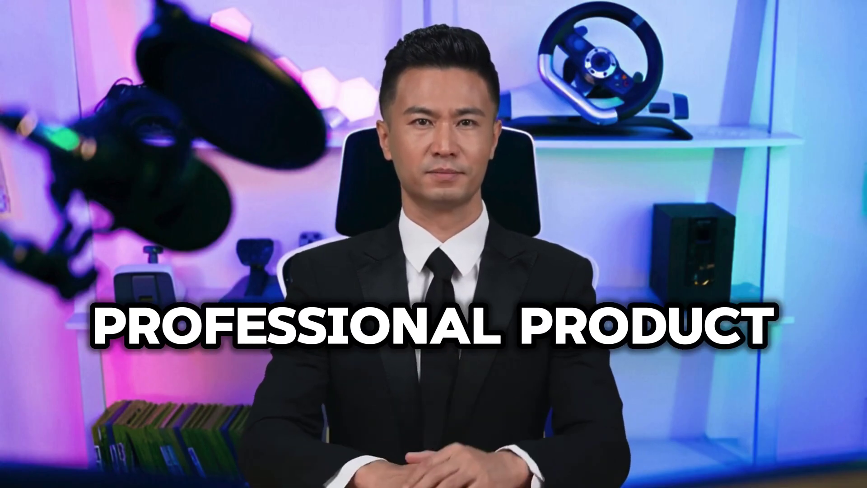
- Search Google for 'capcut online', open the CapCut page, and launch the CapCut desktop editor
{"action": "type", "text": "ut on"}
{"action": "key", "text": "Return"}
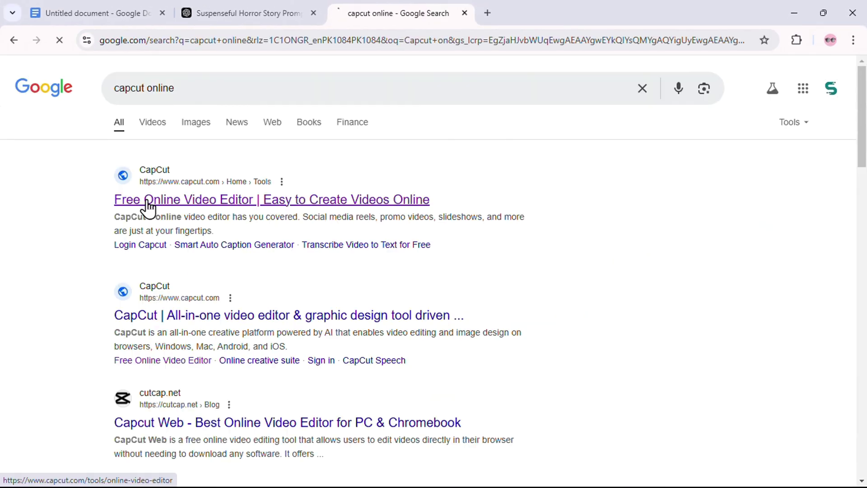
{"action": "left_click", "coordinate": [147, 207]}
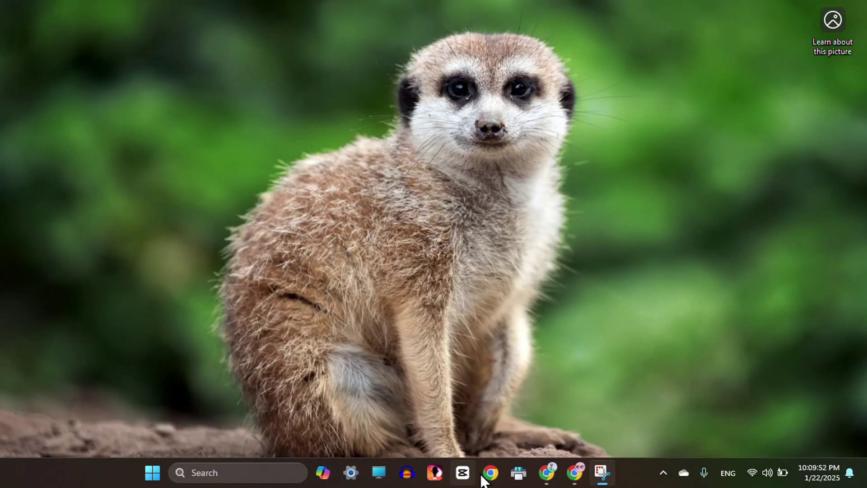
{"action": "left_click", "coordinate": [463, 472]}
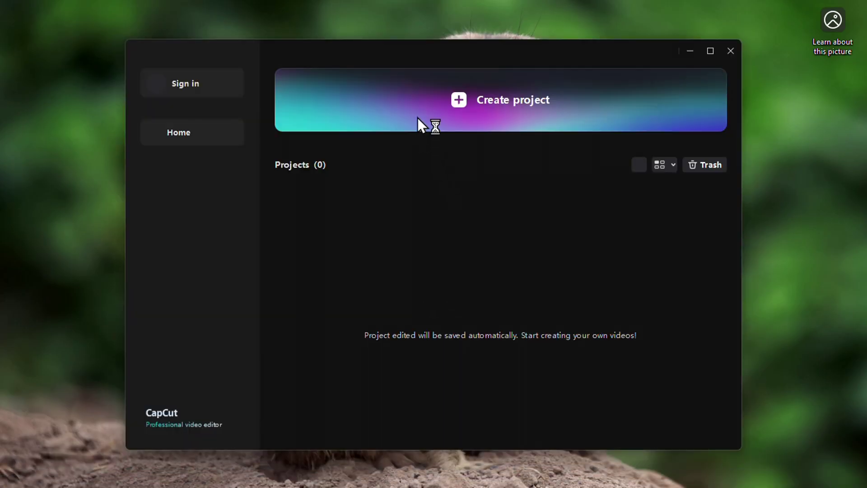
- Create a new CapCut project and import the downloaded audio files
{"action": "left_click", "coordinate": [419, 121]}
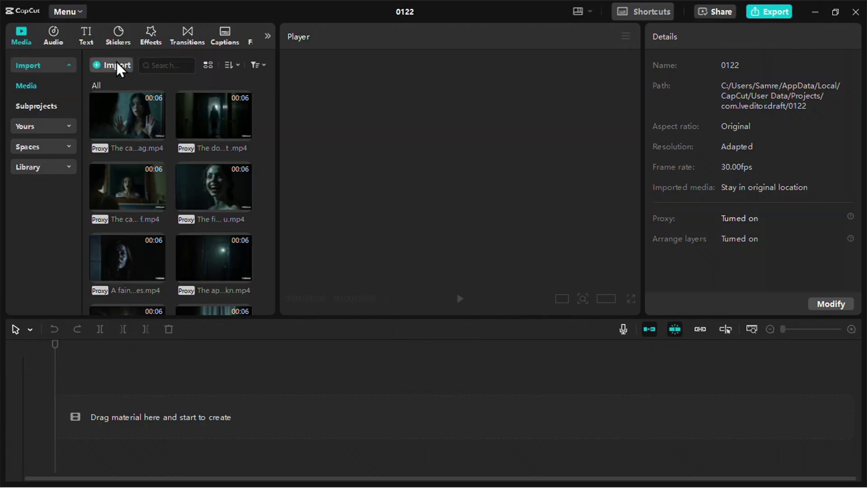
{"action": "left_click", "coordinate": [116, 61]}
{"action": "scroll", "coordinate": [308, 237], "scroll_direction": "down", "scroll_amount": 3}
{"action": "scroll", "coordinate": [308, 237], "scroll_direction": "down", "scroll_amount": 1}
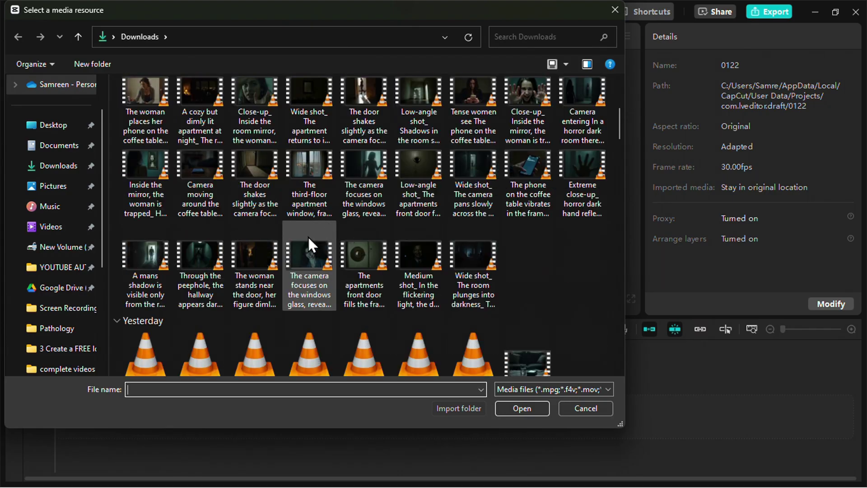
{"action": "left_click_drag", "start_coordinate": [111, 340], "coordinate": [389, 346]}
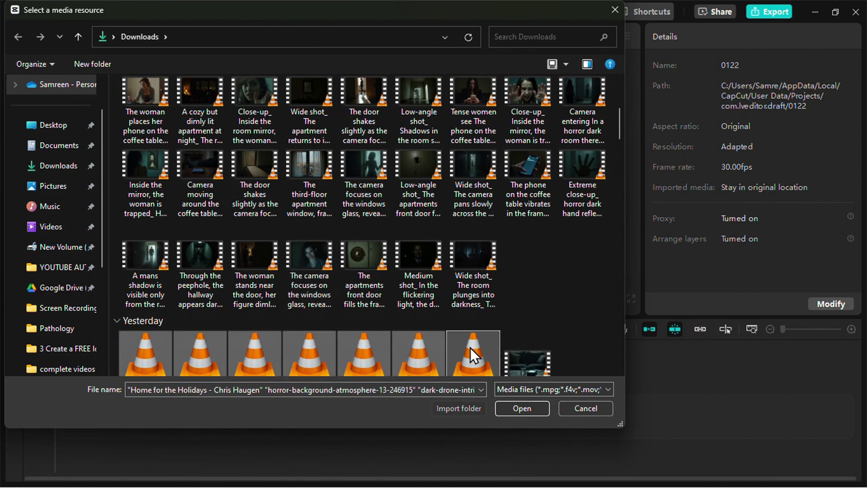
{"action": "key", "text": "Return"}
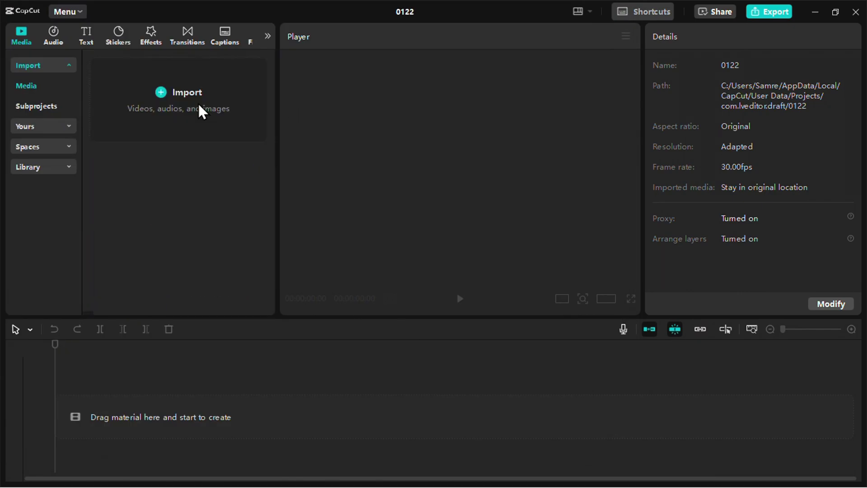
- Import the nine horror video clips and add the dimly lit living-room clip to the timeline
{"action": "left_click", "coordinate": [200, 112]}
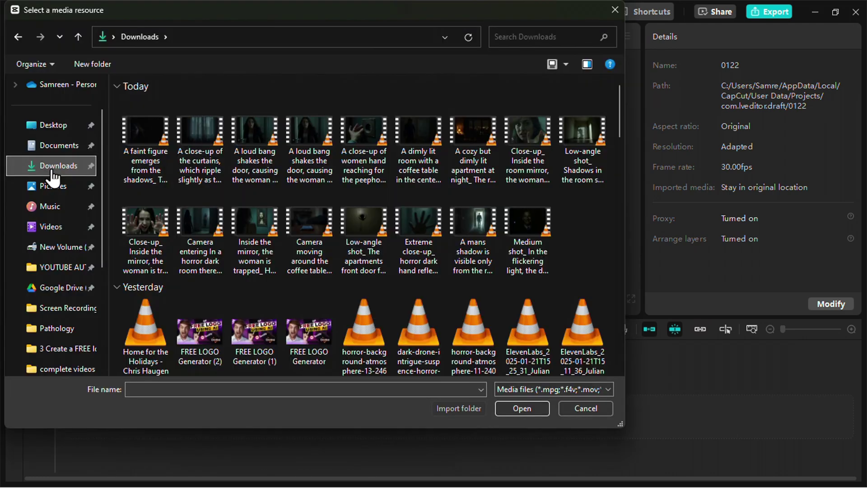
{"action": "left_click_drag", "start_coordinate": [114, 128], "coordinate": [678, 144]}
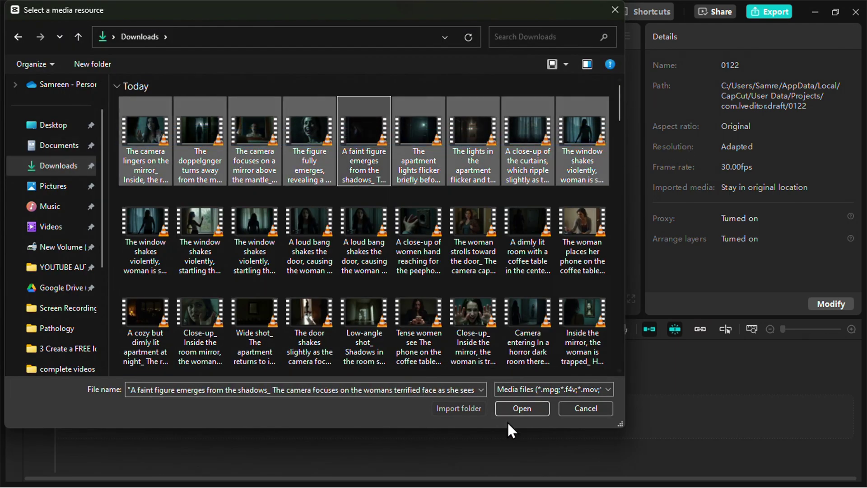
{"action": "left_click", "coordinate": [515, 408]}
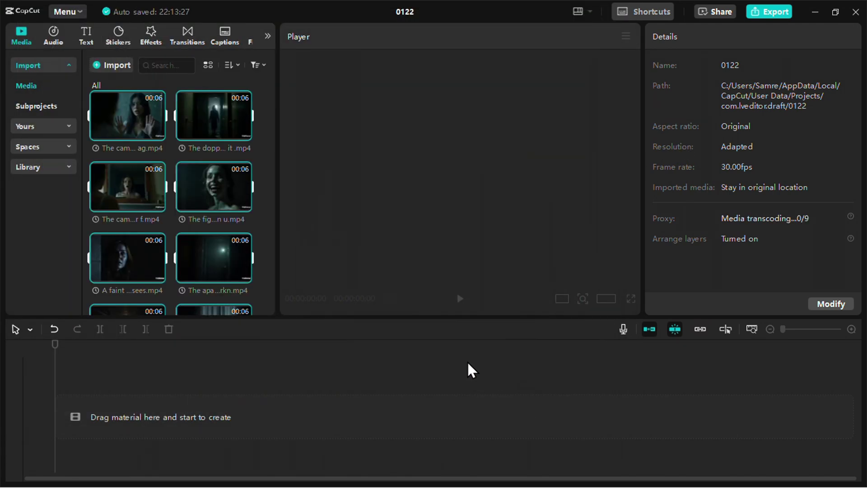
{"action": "scroll", "coordinate": [194, 165], "scroll_direction": "down", "scroll_amount": 5}
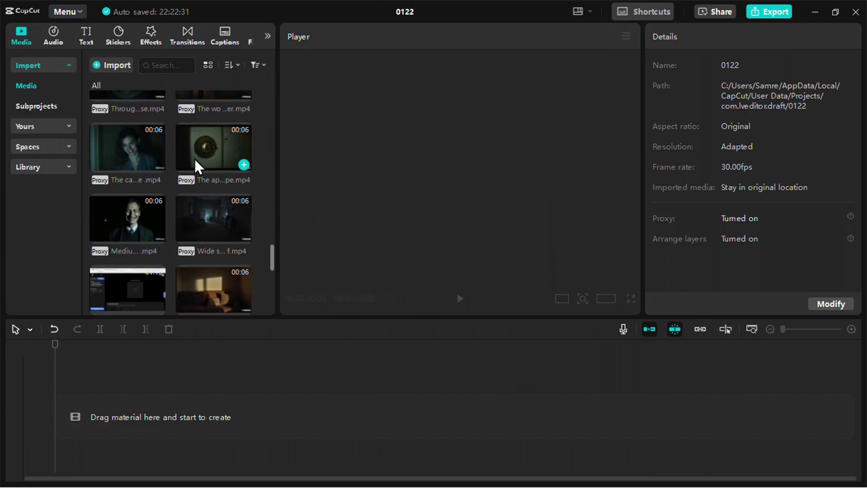
{"action": "scroll", "coordinate": [196, 167], "scroll_direction": "down", "scroll_amount": 2}
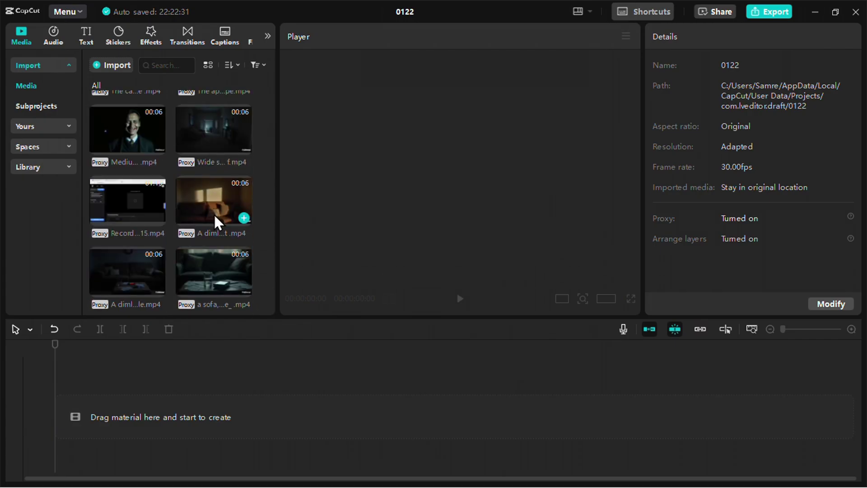
{"action": "left_click", "coordinate": [243, 218]}
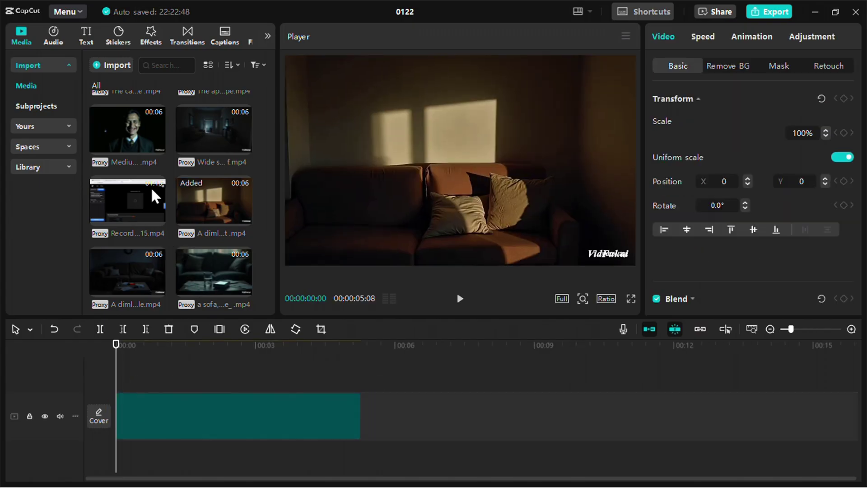
- Add the next clips after the living-room clip and place the ElevenLabs narration on an audio track
{"action": "left_click_drag", "start_coordinate": [218, 135], "coordinate": [370, 422]}
{"action": "scroll", "coordinate": [198, 209], "scroll_direction": "down", "scroll_amount": 5}
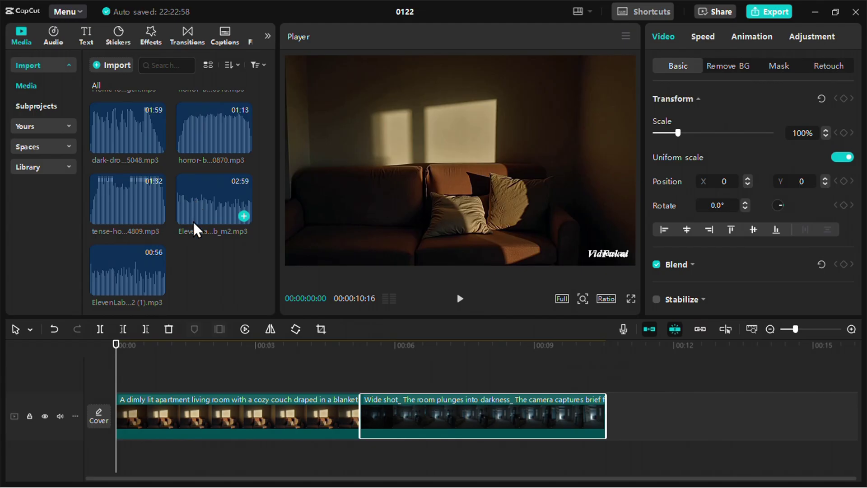
{"action": "left_click_drag", "start_coordinate": [195, 225], "coordinate": [118, 458]}
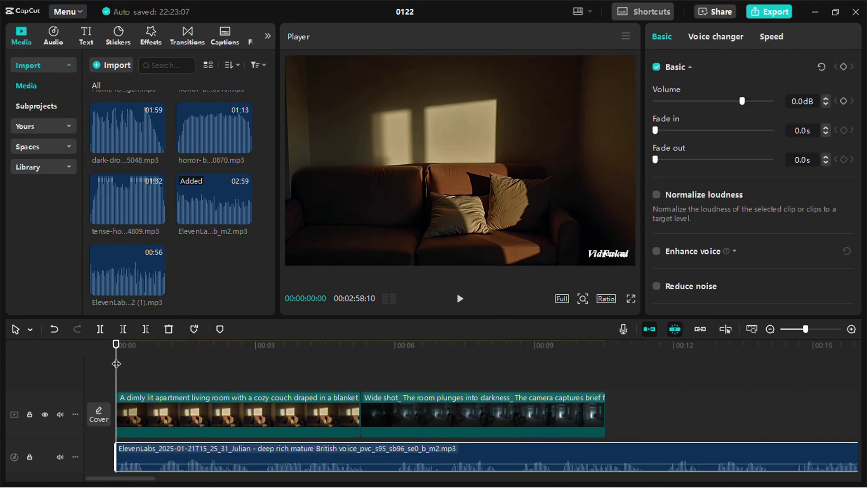
- Split the narration at the playhead and shift the second part right, leaving a short gap
{"action": "left_click_drag", "start_coordinate": [116, 364], "coordinate": [150, 364]}
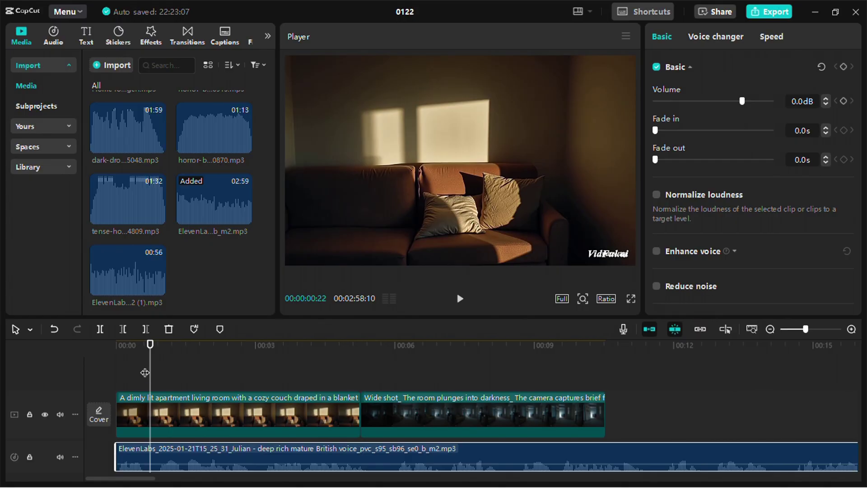
{"action": "left_click", "coordinate": [100, 329]}
{"action": "left_click_drag", "start_coordinate": [193, 459], "coordinate": [220, 462]}
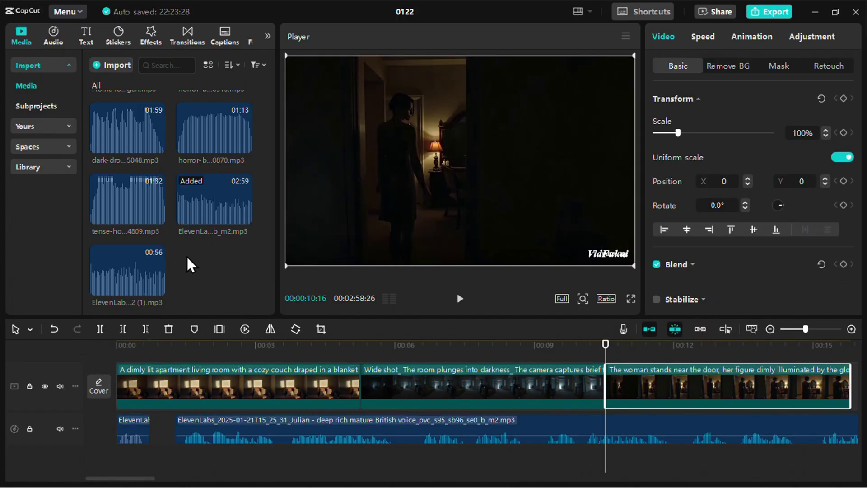
{"action": "scroll", "coordinate": [190, 264], "scroll_direction": "up", "scroll_amount": 3}
- Put the dark-drone music on a new audio track at -6.7dB with 2.1s fade in and out
{"action": "left_click_drag", "start_coordinate": [120, 222], "coordinate": [118, 467]}
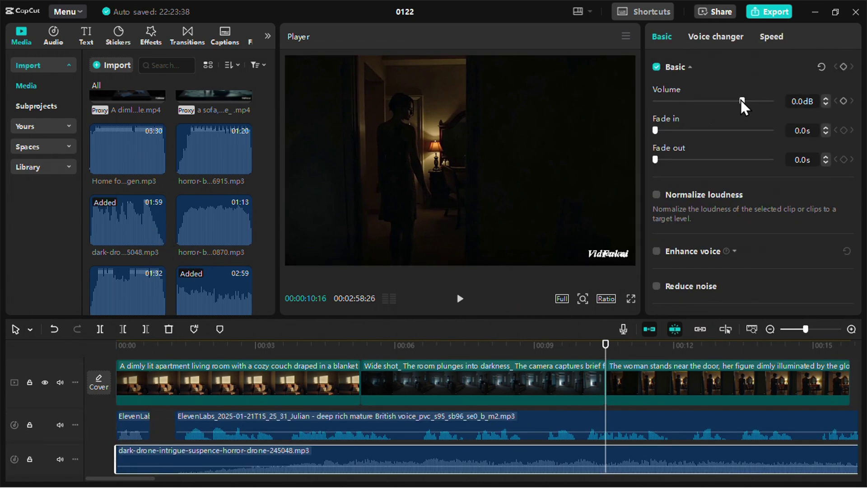
{"action": "mouse_move", "coordinate": [742, 101]}
{"action": "left_mouse_down"}
{"action": "mouse_move", "coordinate": [713, 101]}
{"action": "mouse_move", "coordinate": [730, 101]}
{"action": "left_mouse_up"}
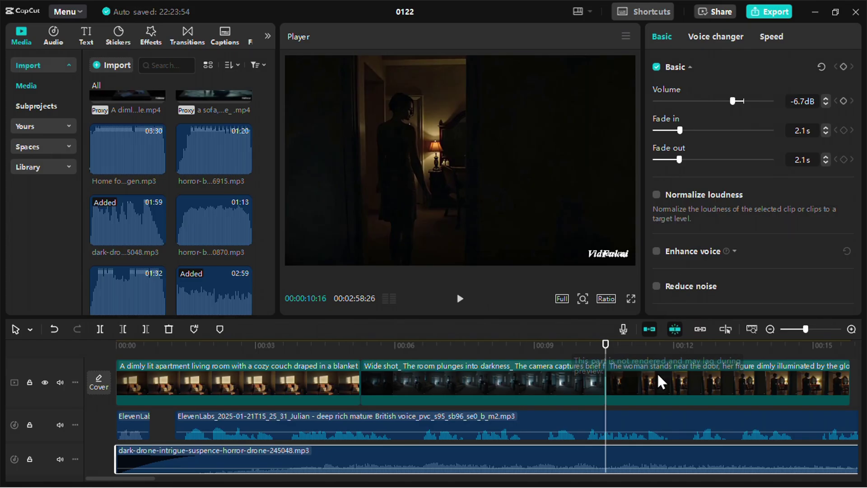
{"action": "scroll", "coordinate": [661, 381], "scroll_direction": "right", "scroll_amount": 5}
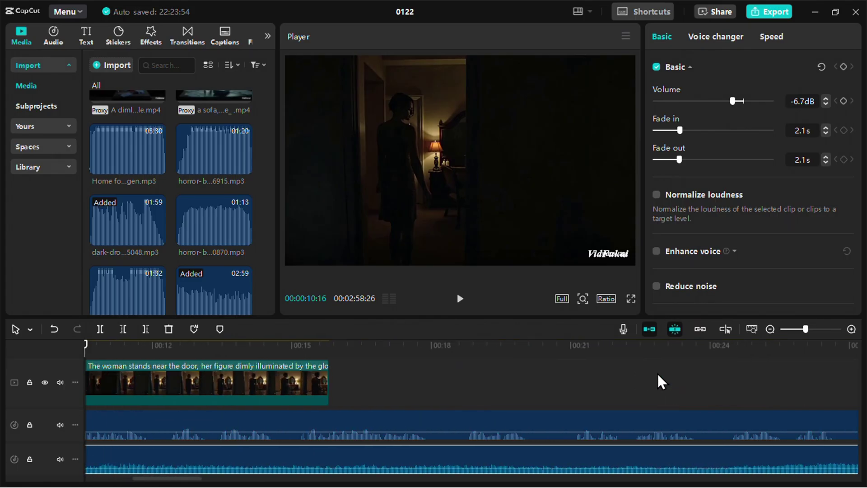
- Look through the Transitions, Text, Effects, Captions and Filters panels, then return the playhead to the start
{"action": "left_click", "coordinate": [188, 35]}
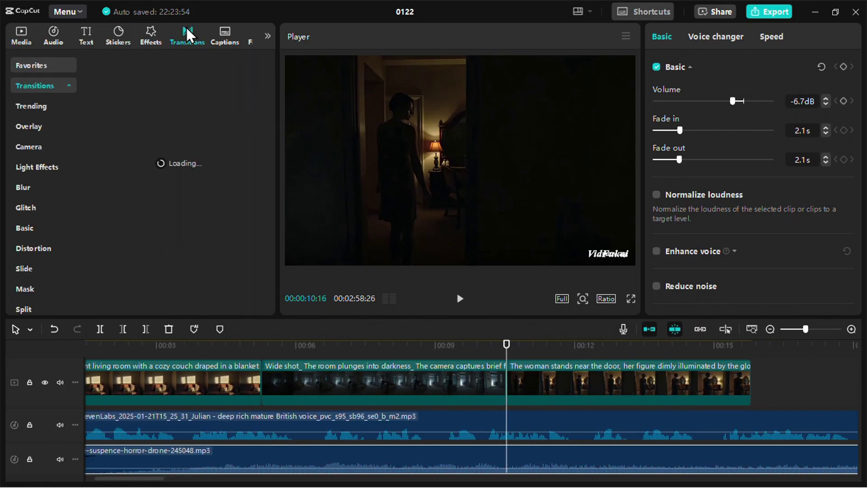
{"action": "left_click", "coordinate": [93, 42]}
{"action": "left_click", "coordinate": [146, 35]}
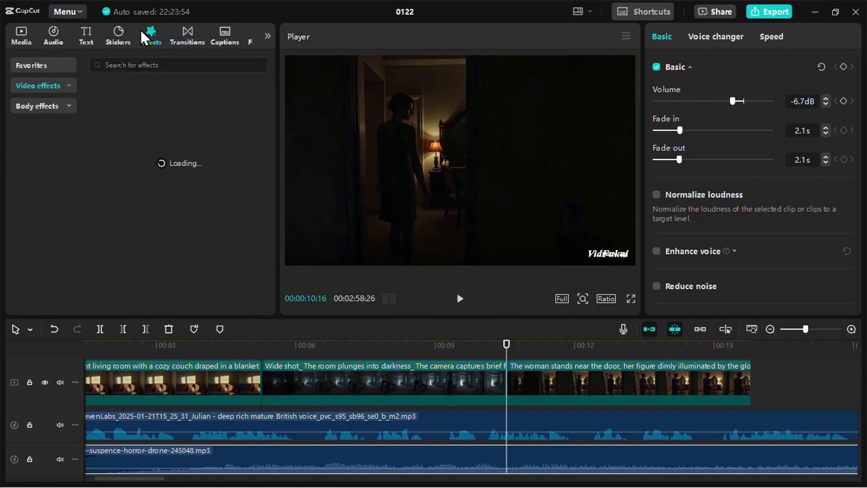
{"action": "left_click", "coordinate": [218, 34]}
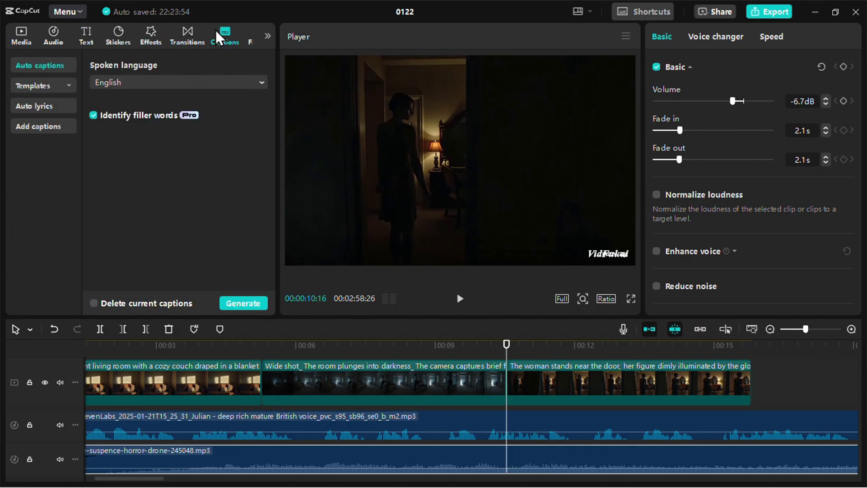
{"action": "left_click", "coordinate": [250, 37]}
{"action": "left_click_drag", "start_coordinate": [504, 348], "coordinate": [2, 343]}
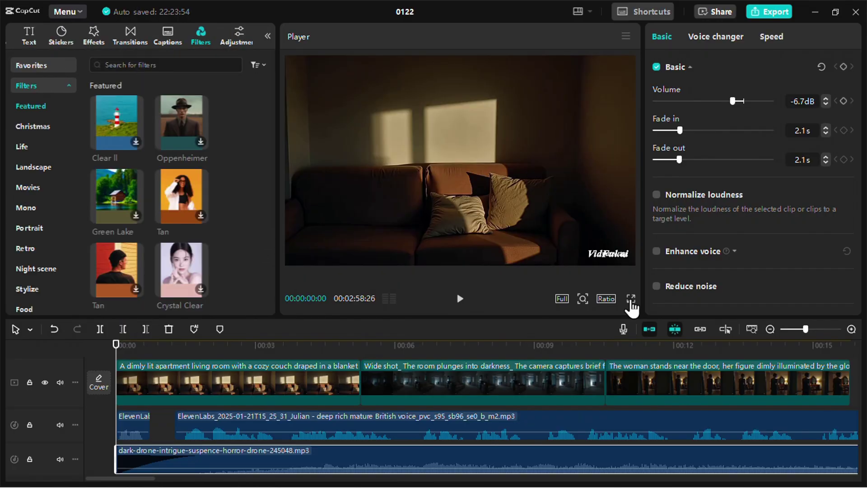
- Play the horror edit's opening briefly in full-screen preview, then exit and bring up the Export settings
{"action": "left_click", "coordinate": [631, 298]}
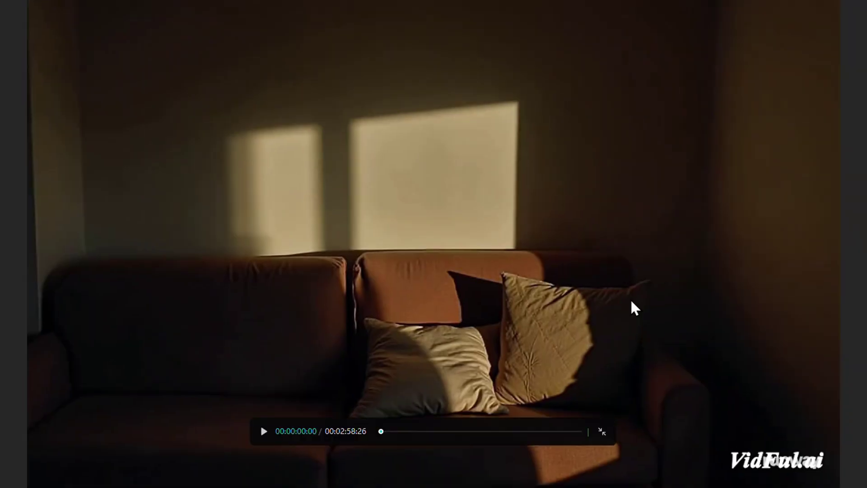
{"action": "key", "text": "space"}
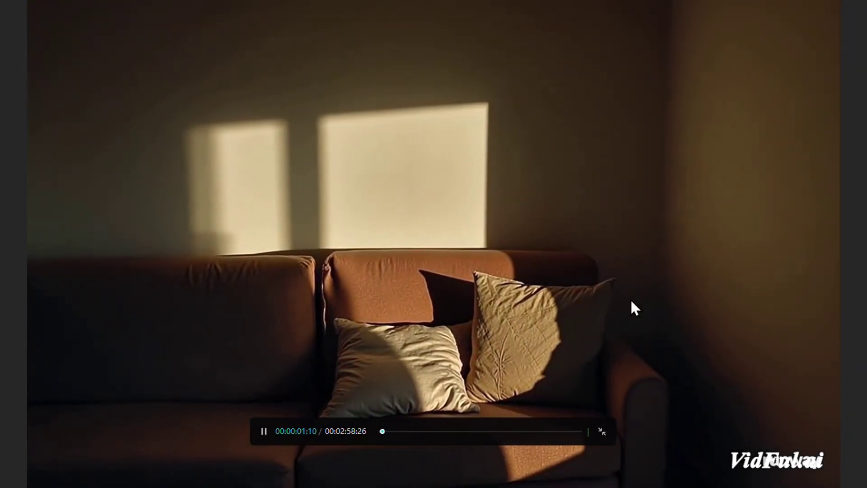
{"action": "key", "text": "space"}
{"action": "key", "text": "Escape"}
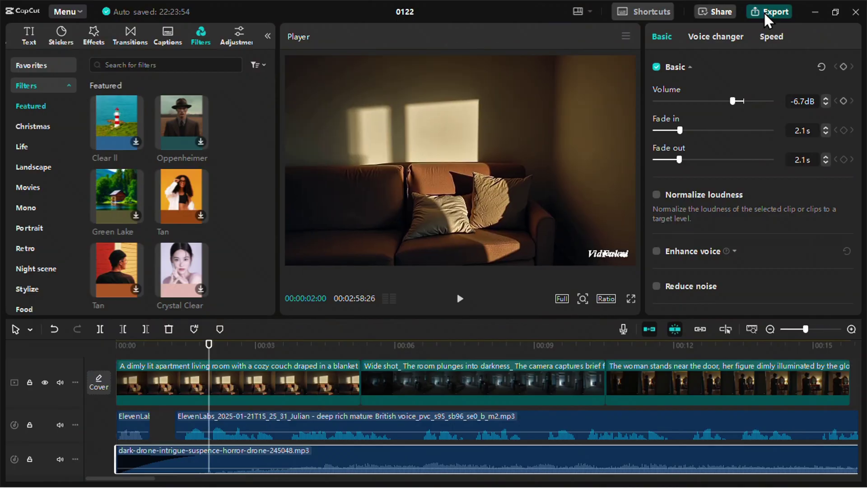
{"action": "left_click", "coordinate": [763, 12]}
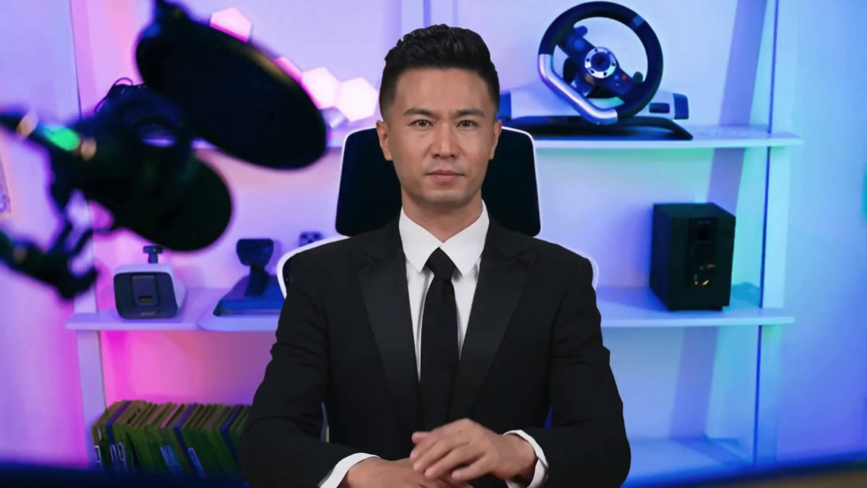